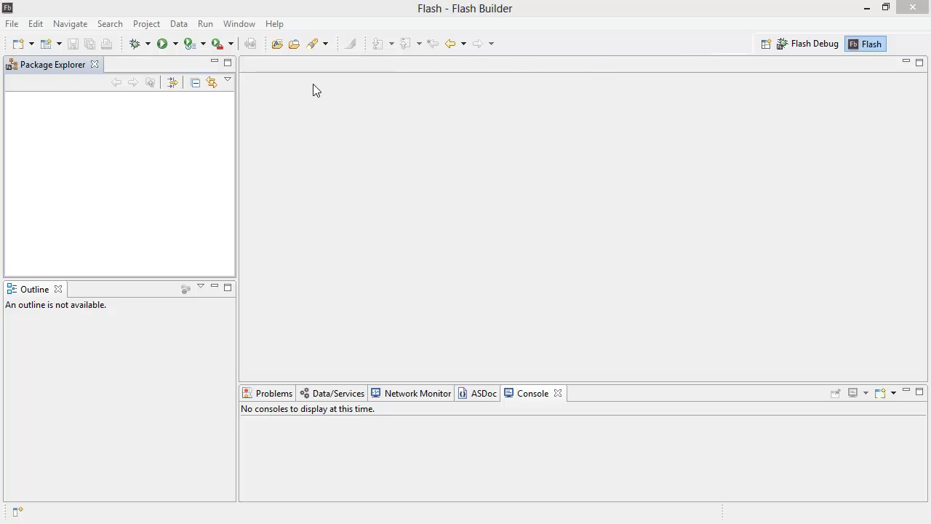
# - Create a new ActionScript project named test in the default location with the Desktop (runs in Adobe AIR) application type
pyautogui.rightClick(55, 112)
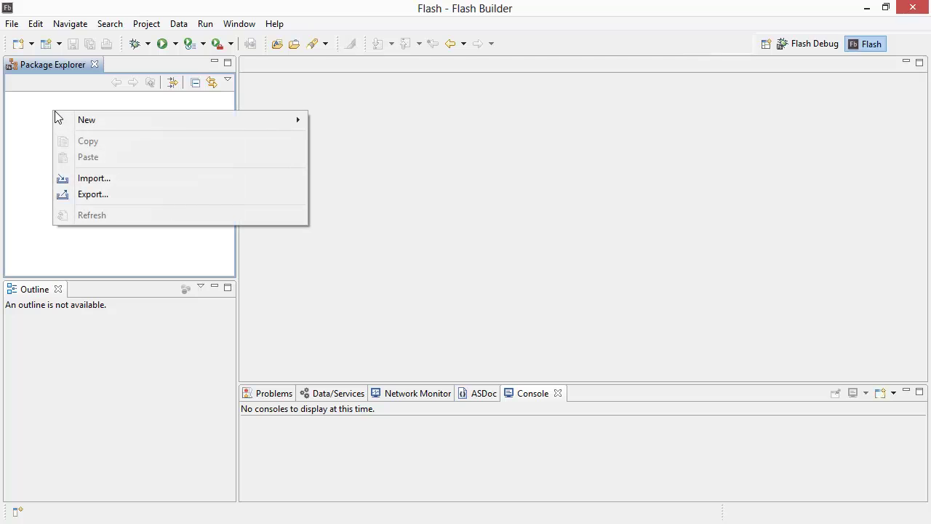
pyautogui.moveTo(113, 120)
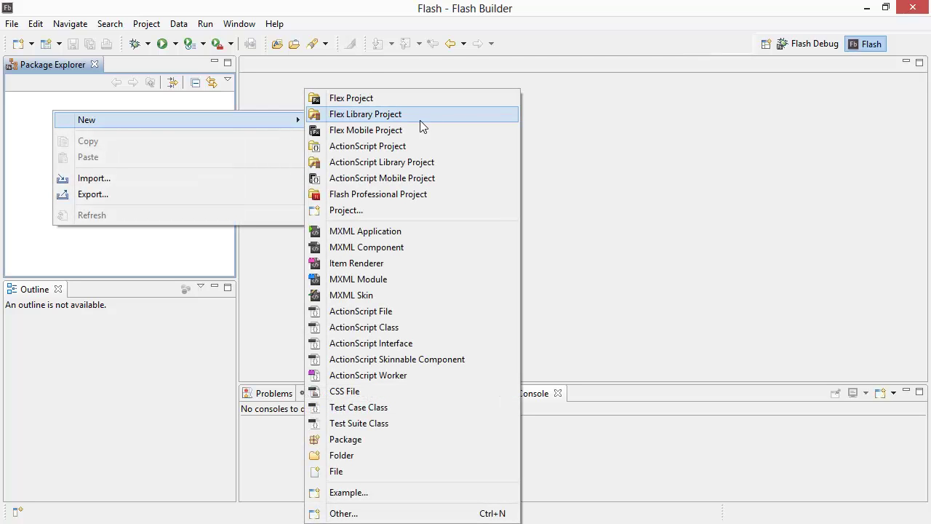
pyautogui.click(378, 146)
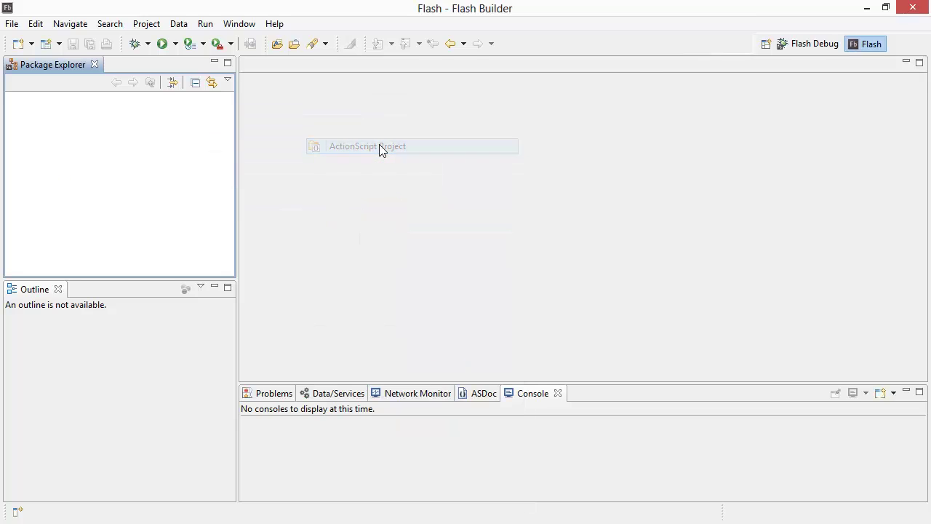
pyautogui.click(302, 248)
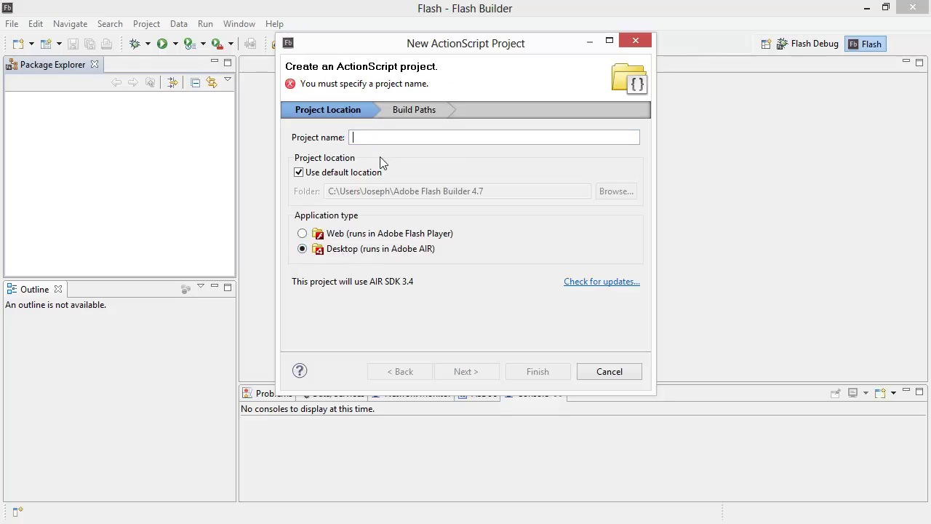
pyautogui.write('test')
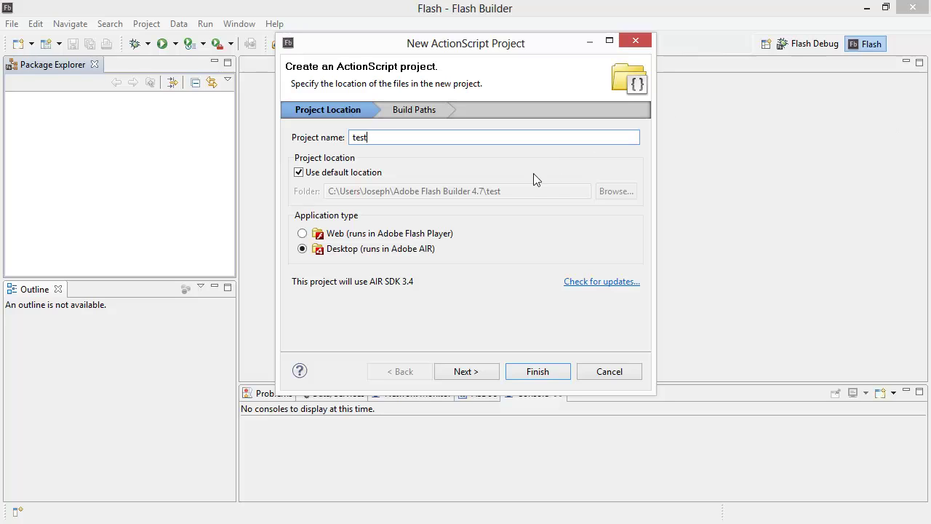
pyautogui.click(532, 371)
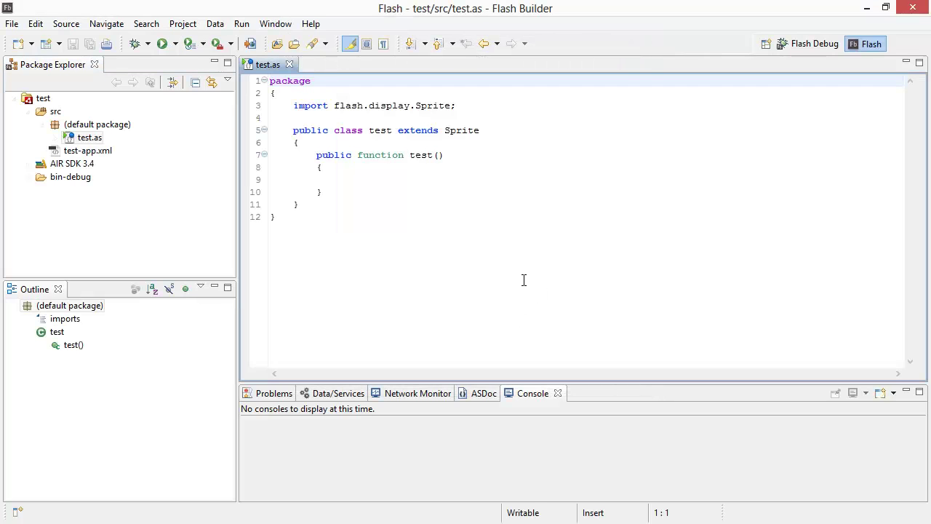
# - Open test-app.xml, set the AIR version in the application element's xmlns namespace to 3.8, and save the file
pyautogui.click(70, 151)
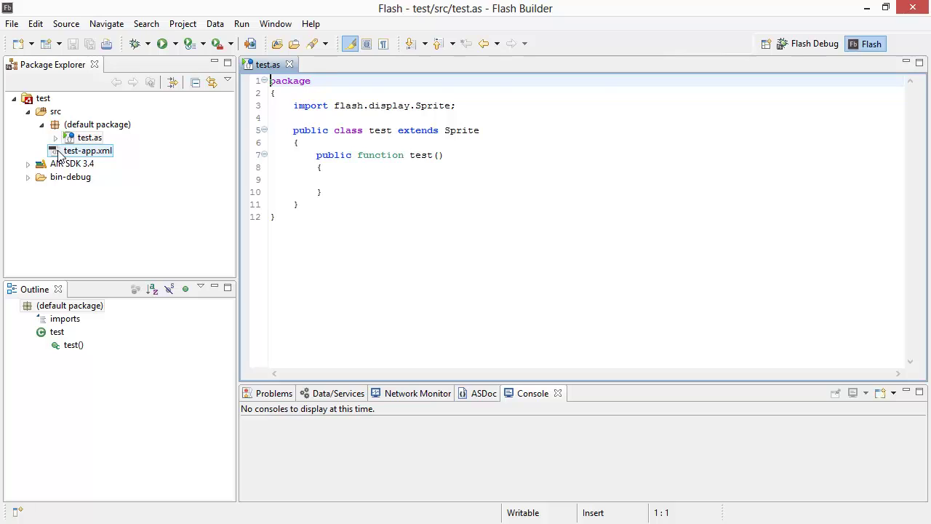
pyautogui.doubleClick(60, 153)
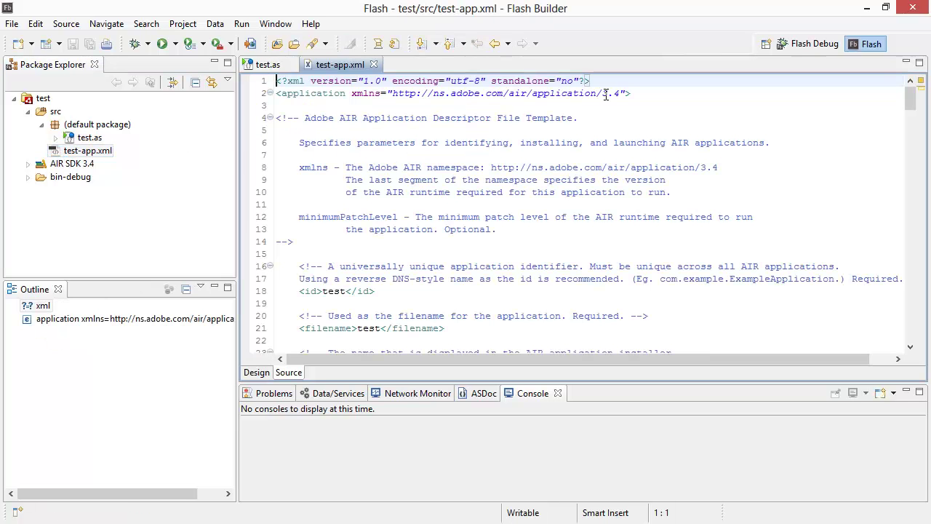
pyautogui.moveTo(620, 93); pyautogui.dragTo(601, 93)
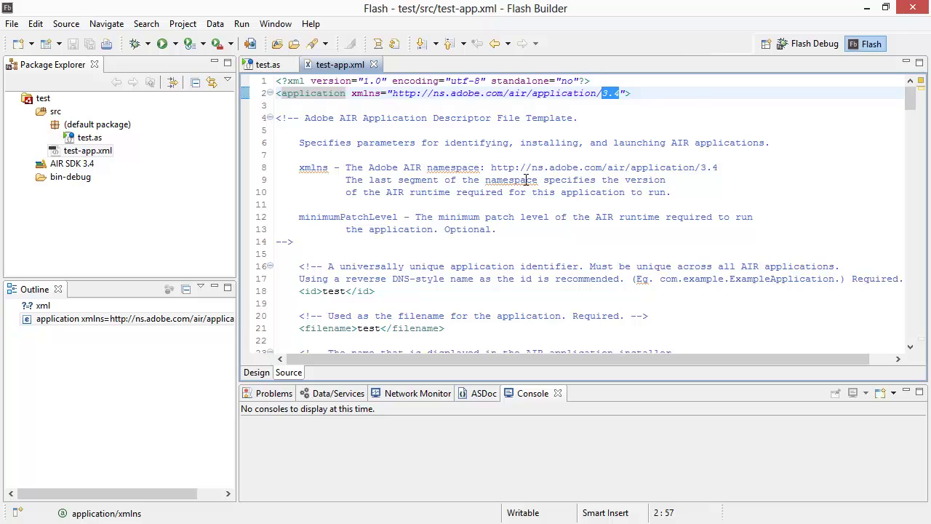
pyautogui.click(655, 106)
pyautogui.click(621, 94)
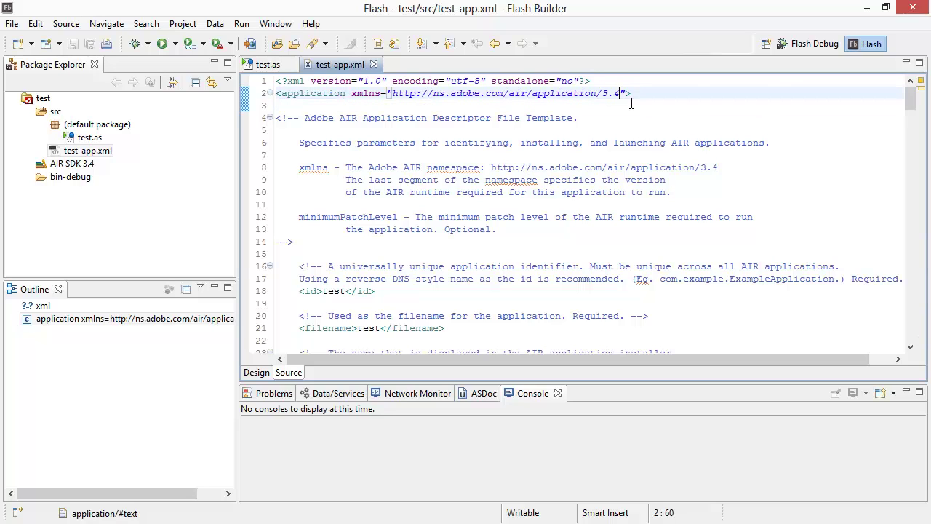
pyautogui.press('BackSpace')
pyautogui.write('8')
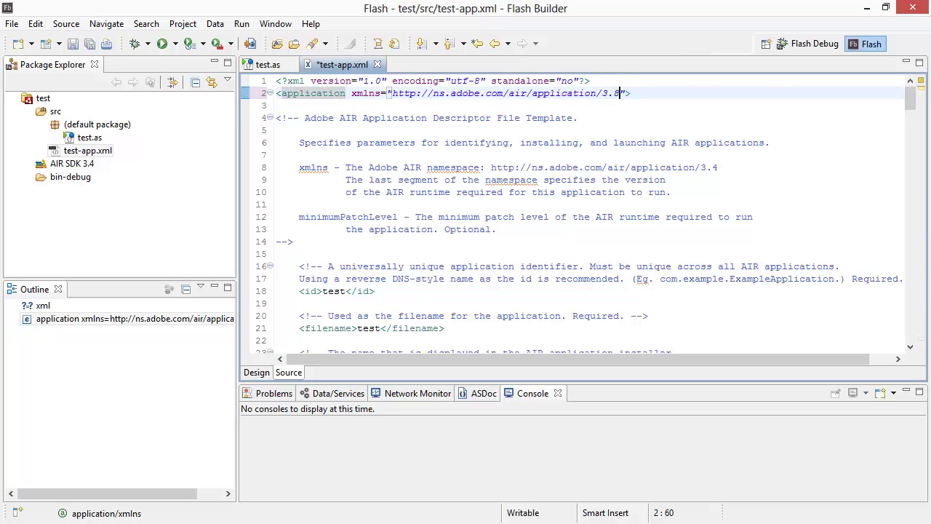
pyautogui.click(738, 170)
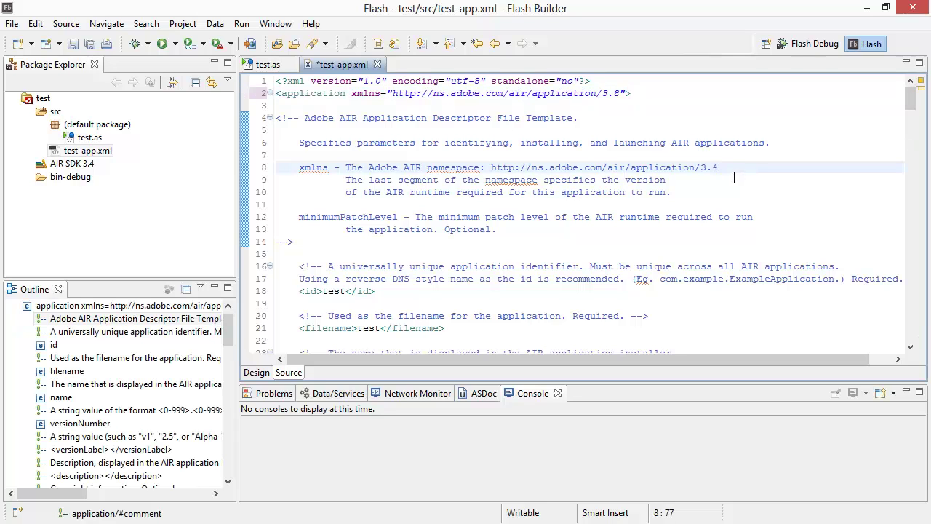
pyautogui.hotkey('ctrl', 's')
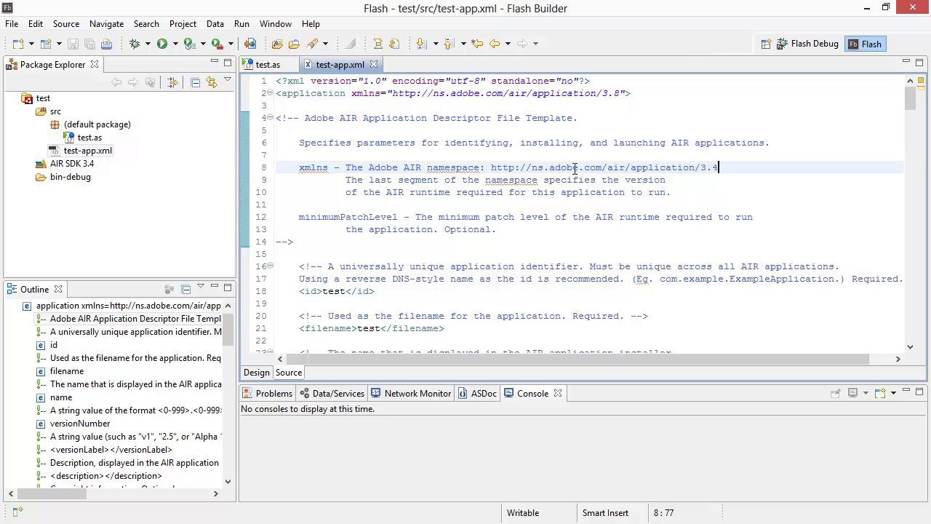
# - Run the test project with the edited application descriptor and dismiss the launch dialog
pyautogui.click(163, 45)
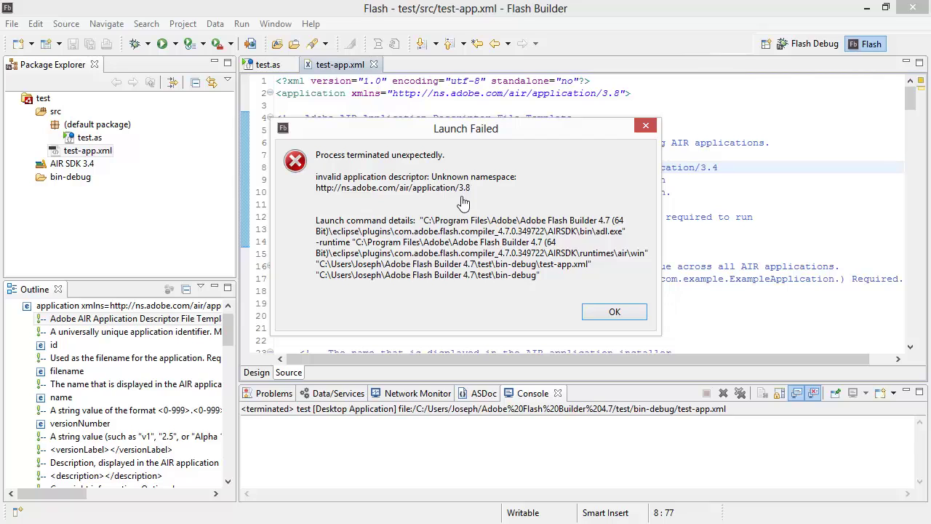
pyautogui.click(636, 317)
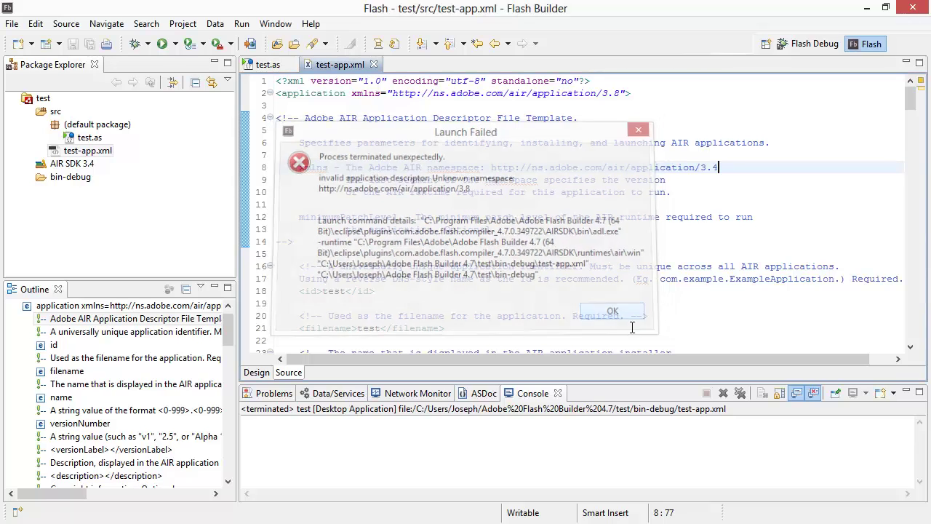
pyautogui.click(601, 295)
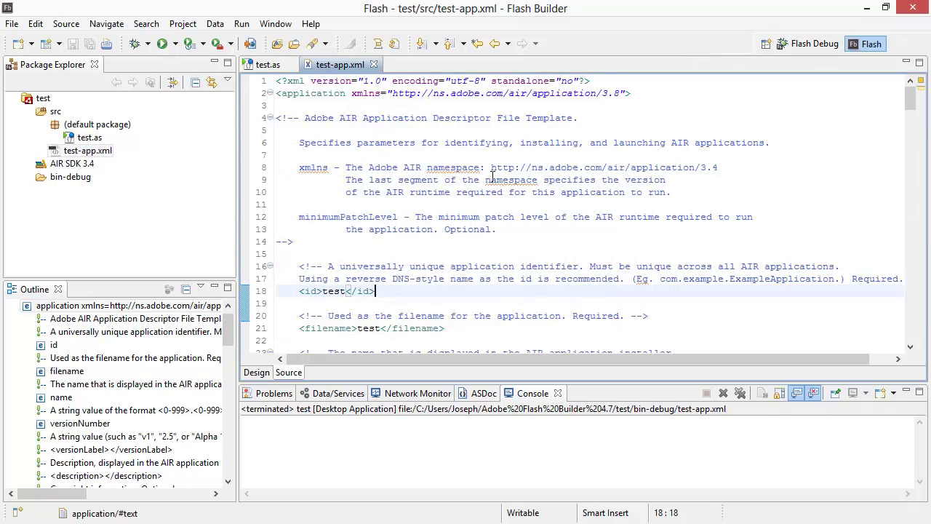
# - Exit Flash Builder and confirm the exit
pyautogui.click(140, 208)
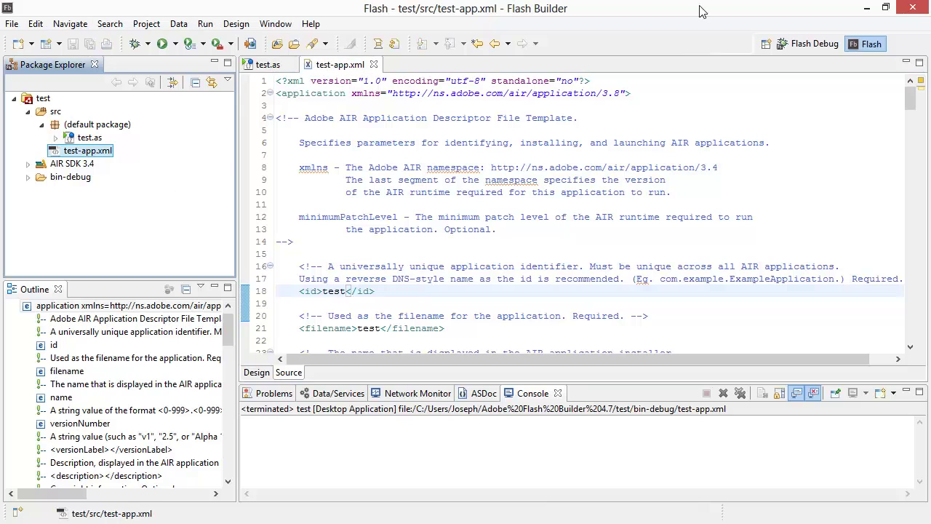
pyautogui.click(913, 7)
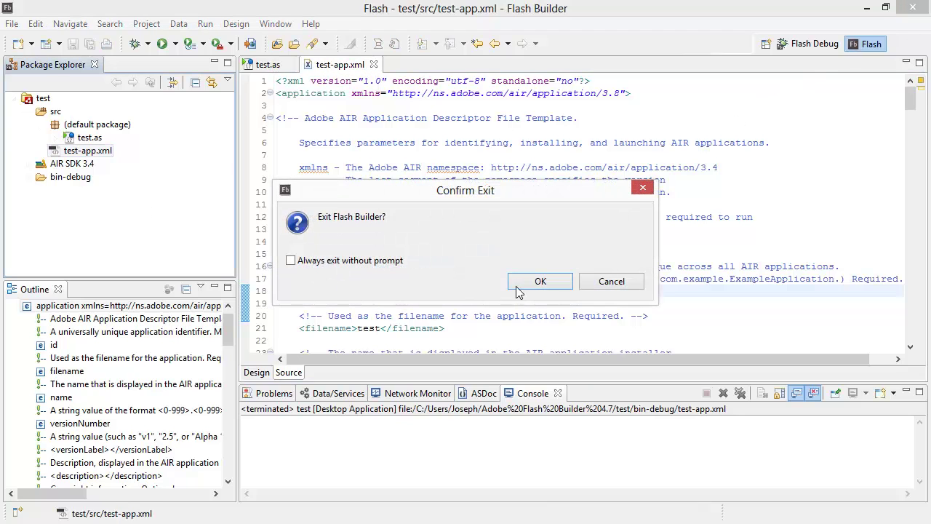
pyautogui.click(537, 283)
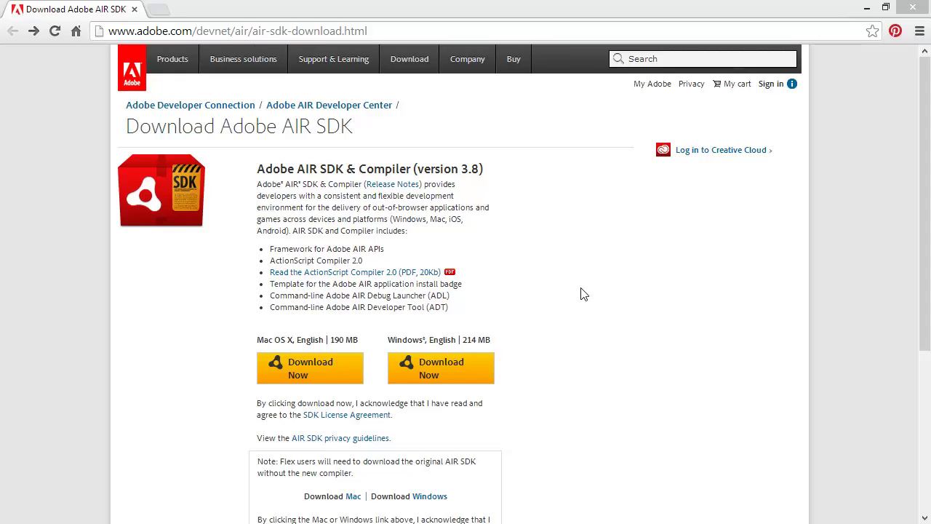
# - In the browser, check the Adobe AIR SDK download page's address, and bring up the contents of the downloaded AIRSDK_Compiler.zip
pyautogui.click(368, 31)
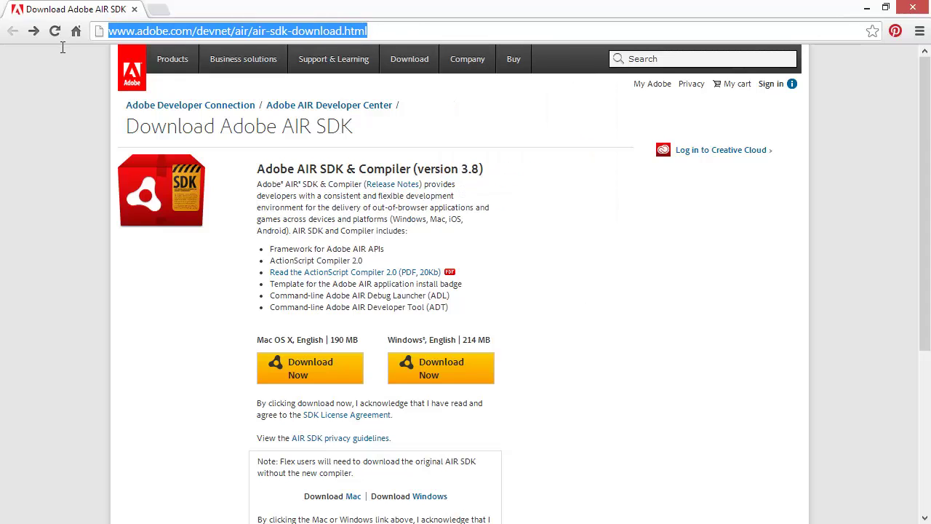
pyautogui.click(566, 240)
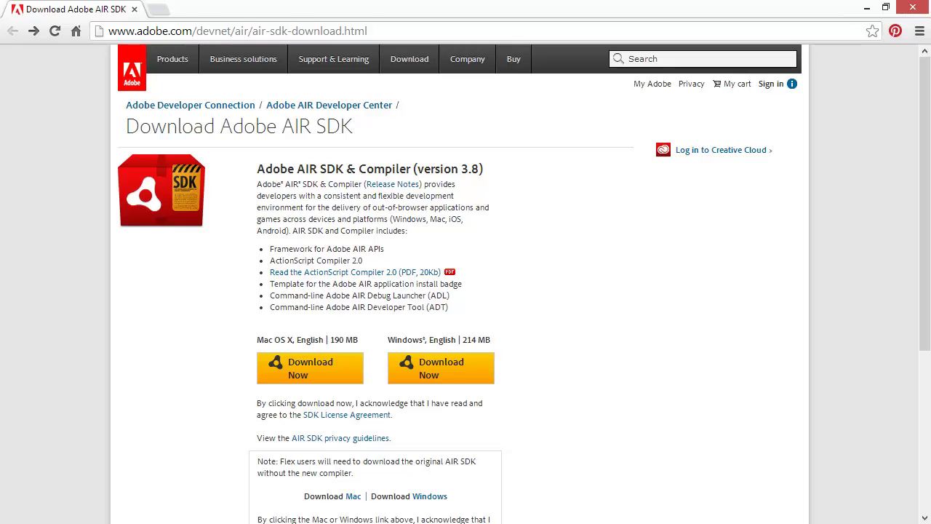
pyautogui.moveTo(0, 135); pyautogui.dragTo(521, 49)
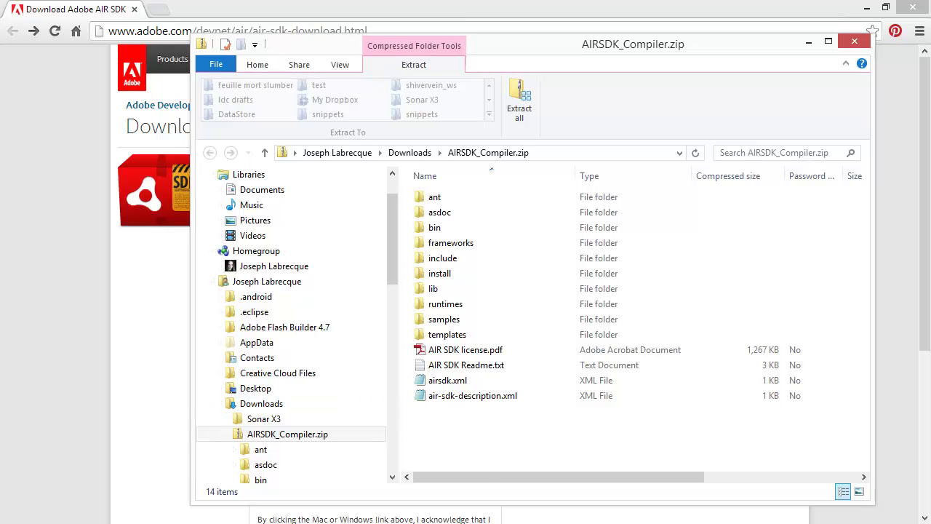
pyautogui.click(854, 41)
# - Bring up the Adobe Flash Builder 4.7 (64 Bit) installation folder, expand it in the folder tree and collapse its eclipse subfolder
pyautogui.moveTo(0, 73); pyautogui.dragTo(273, 40)
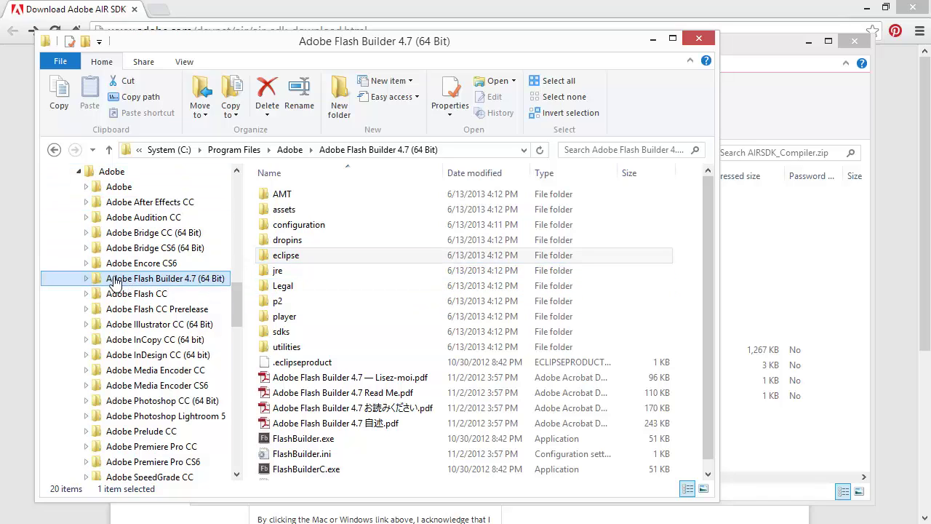
pyautogui.click(88, 278)
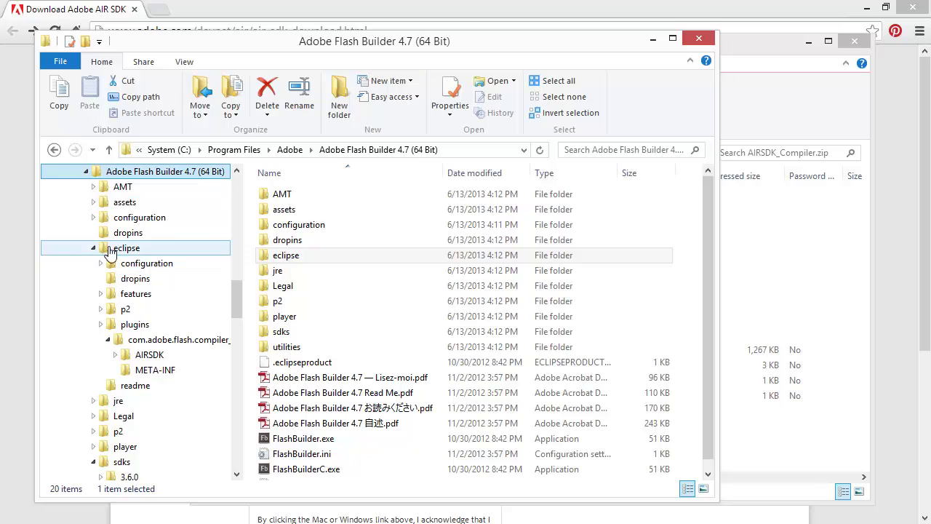
pyautogui.click(94, 248)
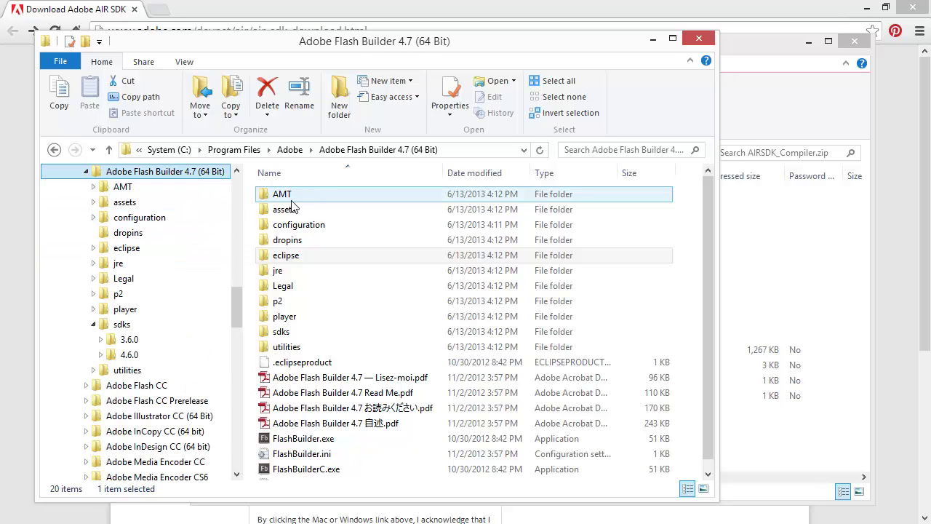
# - Look through the 4.6.0 folder inside sdks, and return to the Adobe Flash Builder 4.7 (64 Bit) folder
pyautogui.click(301, 333)
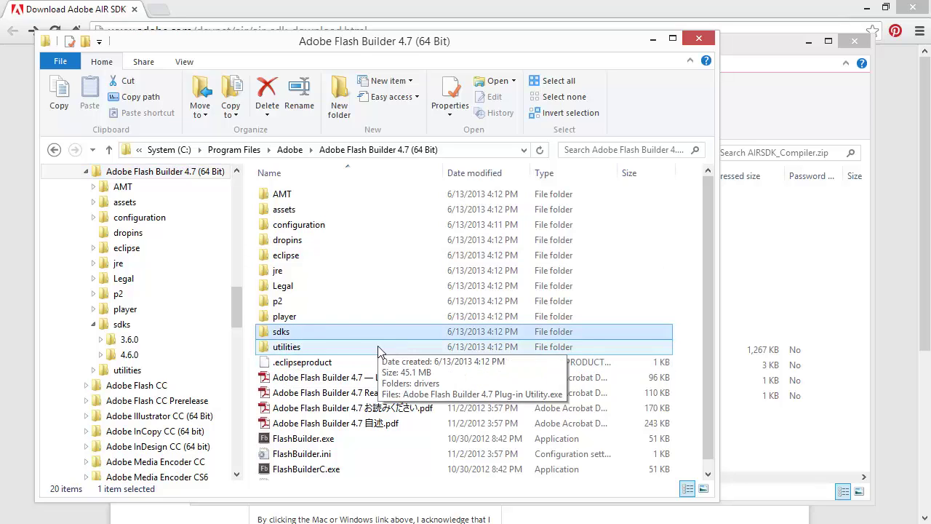
pyautogui.doubleClick(297, 333)
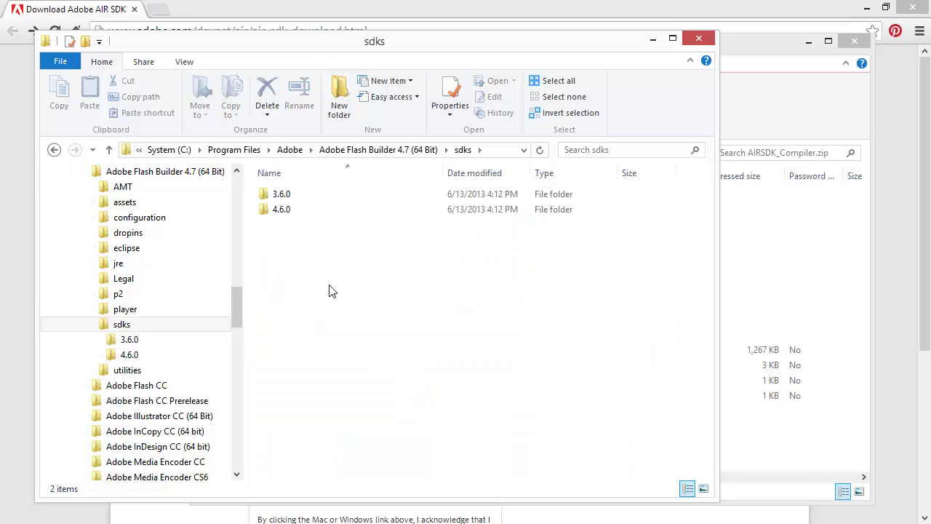
pyautogui.doubleClick(284, 211)
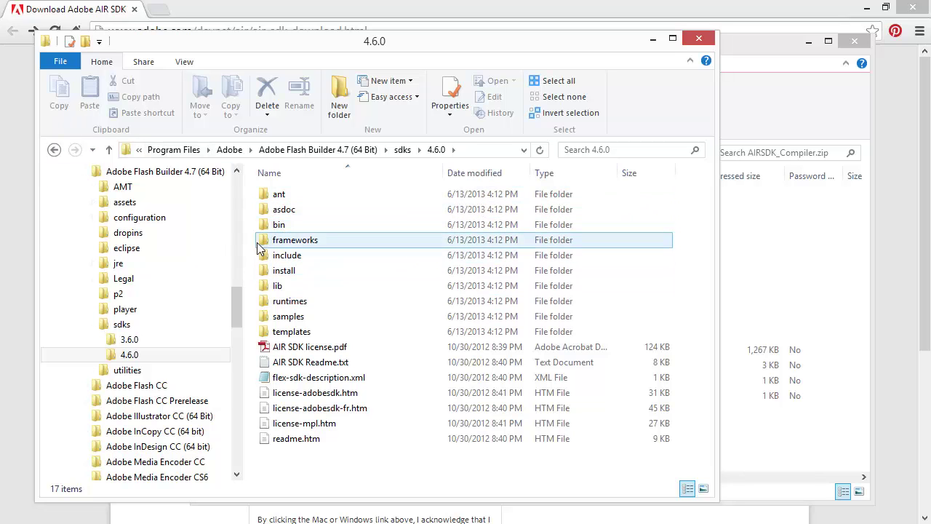
pyautogui.click(55, 152)
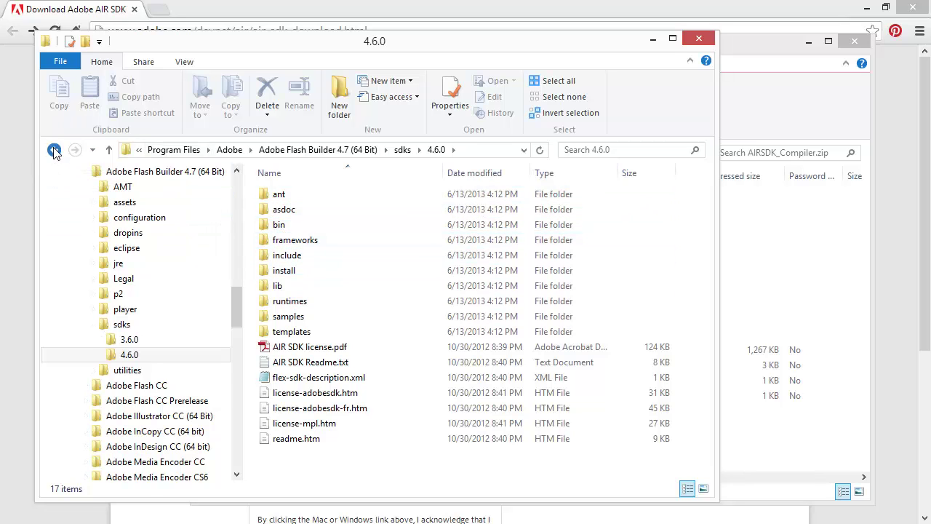
pyautogui.click(54, 151)
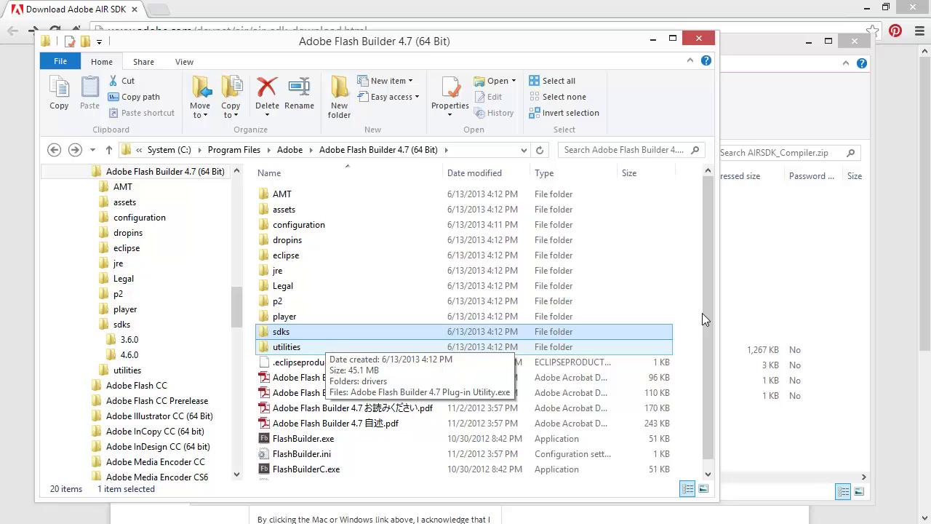
# - Open the AIRSDK folder under eclipse, plugins, com.adobe.flash.compiler_4.7.0.349722
pyautogui.click(324, 261)
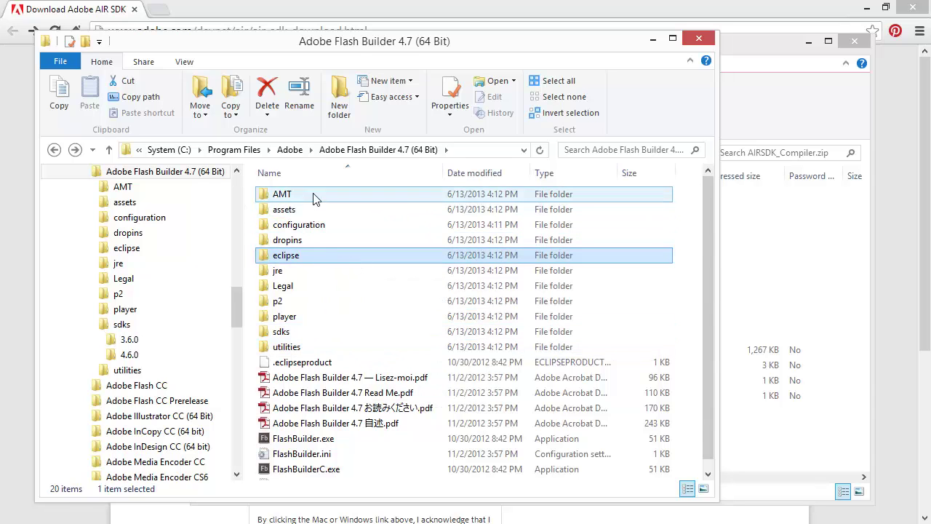
pyautogui.doubleClick(298, 258)
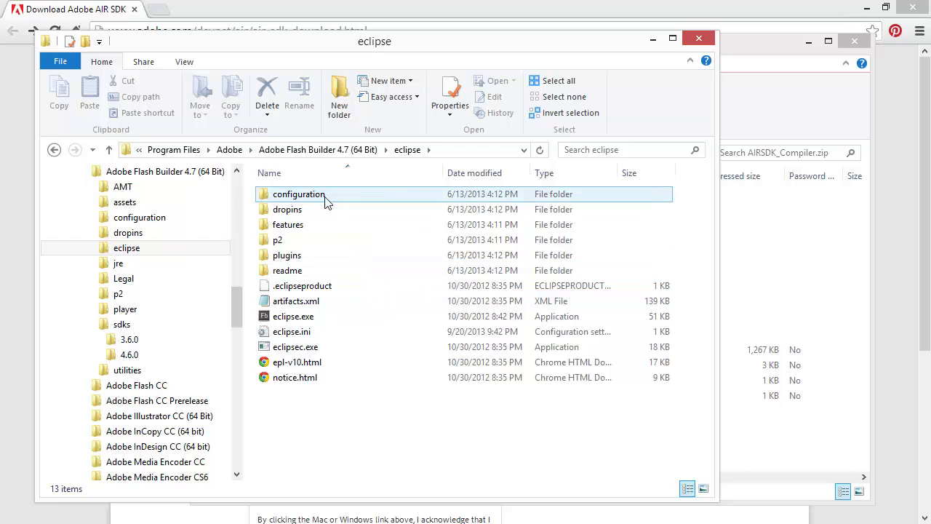
pyautogui.click(308, 259)
pyautogui.doubleClick(307, 259)
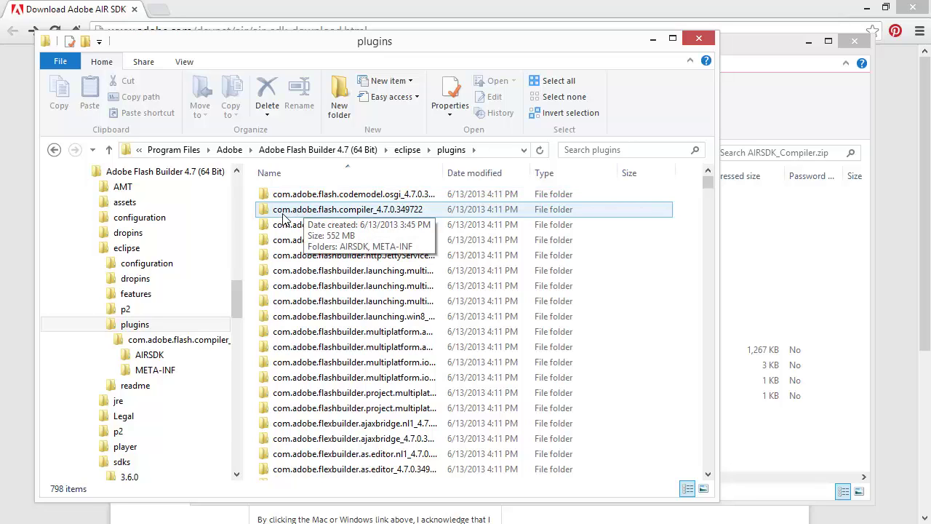
pyautogui.doubleClick(353, 212)
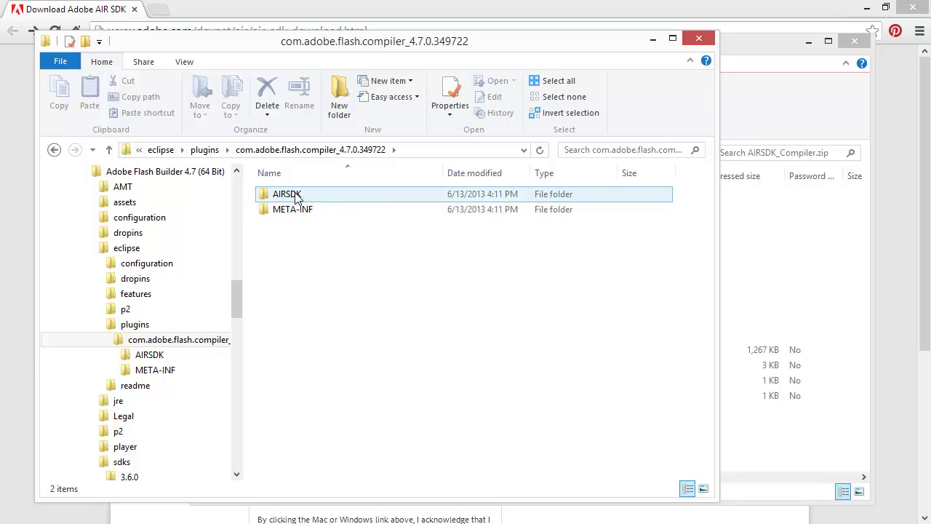
pyautogui.doubleClick(302, 196)
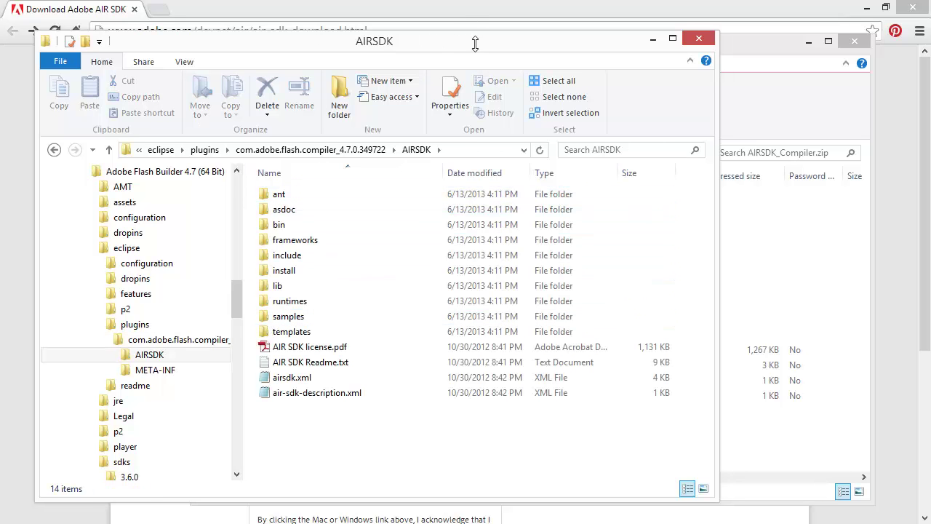
# - Place the AIRSDK folder and AIRSDK_Compiler.zip windows side by side, and delete all the old contents of the AIRSDK folder
pyautogui.moveTo(475, 40); pyautogui.dragTo(390, 50)
pyautogui.moveTo(689, 40); pyautogui.dragTo(816, 47)
pyautogui.moveTo(265, 457); pyautogui.dragTo(157, 178)
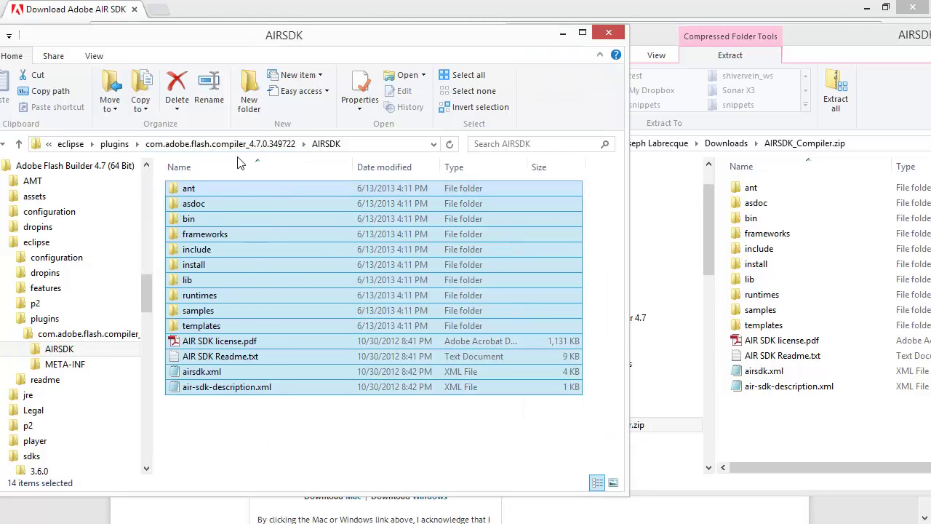
pyautogui.press('Delete')
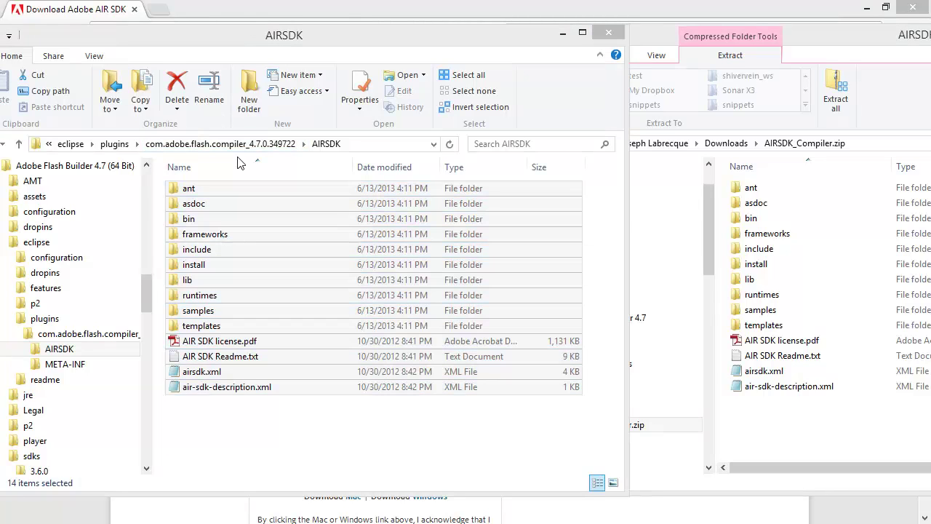
# - Copy all files and folders from AIRSDK_Compiler.zip into the plugin's AIRSDK folder, and close both folder windows
pyautogui.moveTo(853, 438); pyautogui.dragTo(768, 184)
pyautogui.moveTo(759, 250); pyautogui.dragTo(226, 317)
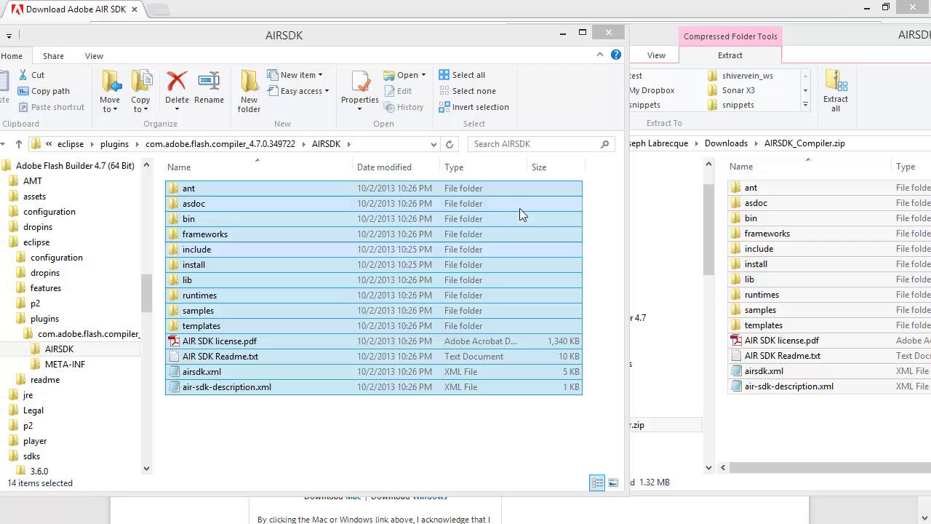
pyautogui.click(608, 32)
pyautogui.moveTo(841, 34); pyautogui.dragTo(505, 33)
pyautogui.click(836, 33)
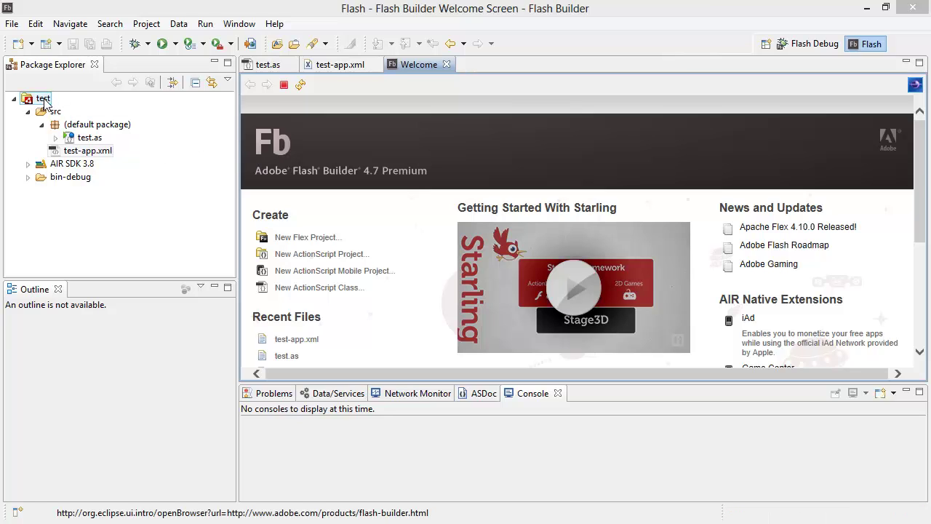
# - In Flash Builder, bring up test-app.xml and check the AIR version in the application tag's xmlns namespace
pyautogui.click(333, 67)
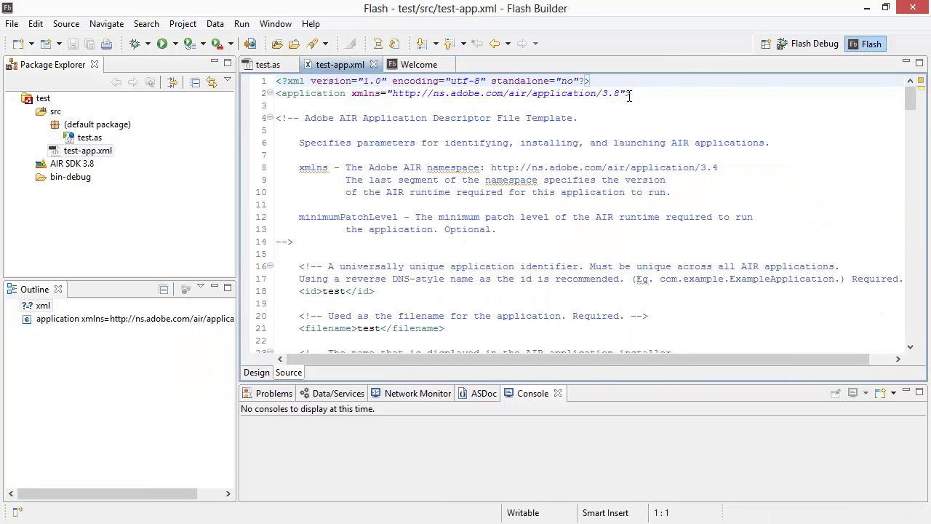
pyautogui.moveTo(624, 93); pyautogui.dragTo(609, 93)
pyautogui.click(644, 95)
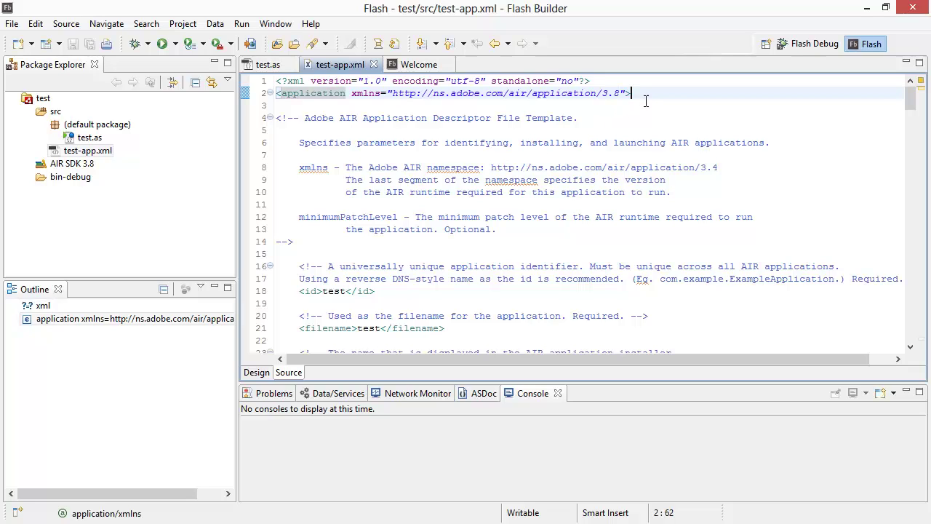
# - Run the test project as a desktop application, move its window over the editor, and close it
pyautogui.click(163, 44)
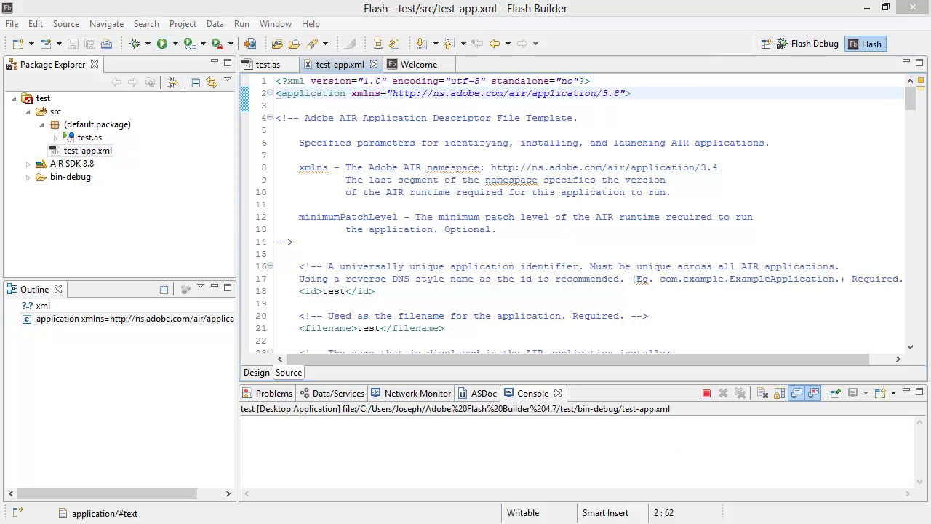
pyautogui.moveTo(55, 52); pyautogui.dragTo(410, 150)
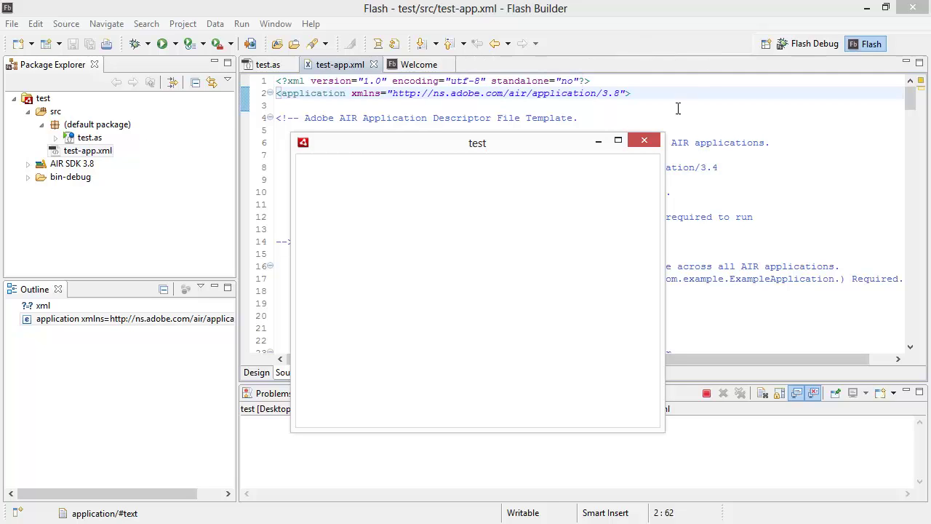
pyautogui.click(645, 140)
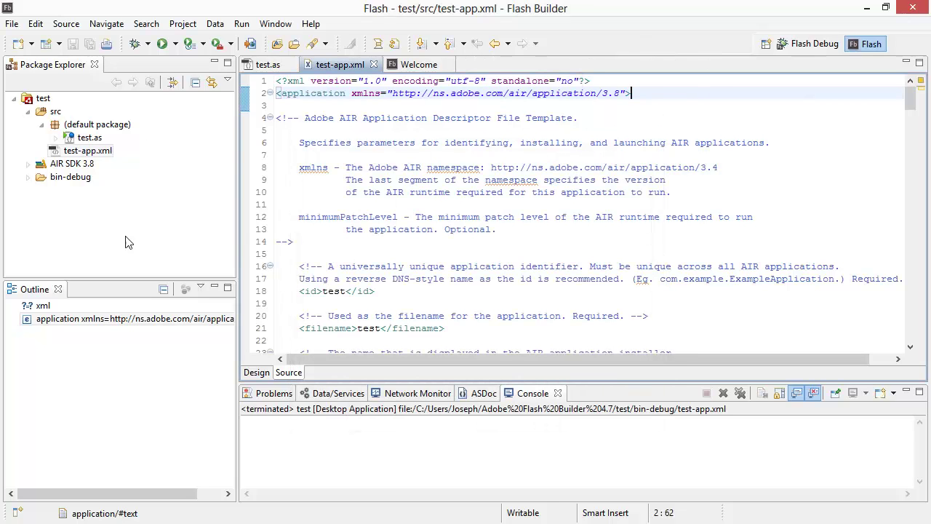